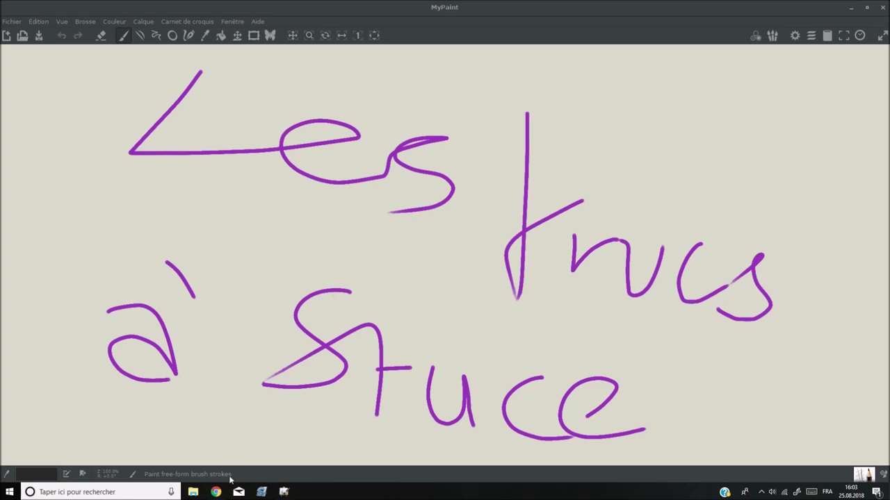
- Bring the Chrome window showing the wikiHow article in front of MyPaint
{"action": "left_click", "coordinate": [215, 492]}
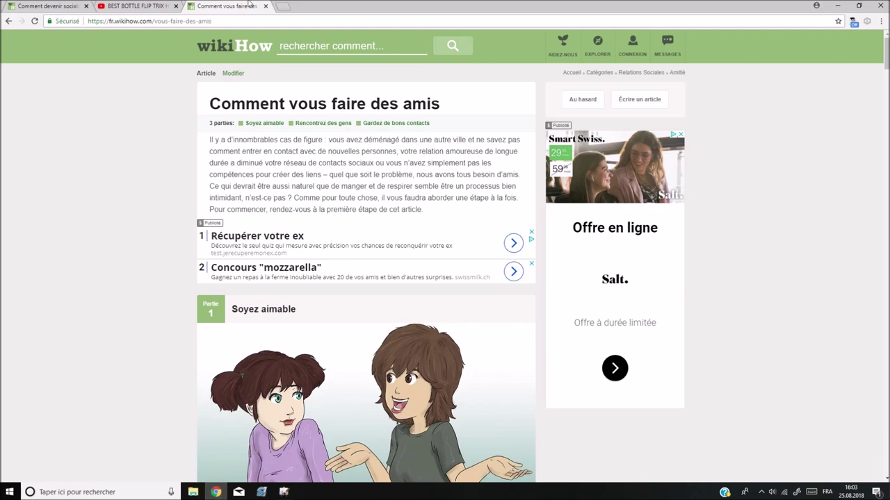
- Close the wikiHow tab, then play the BEST BOTTLE FLIP TRIX HD video and pause it at 0:28
{"action": "left_click", "coordinate": [255, 5]}
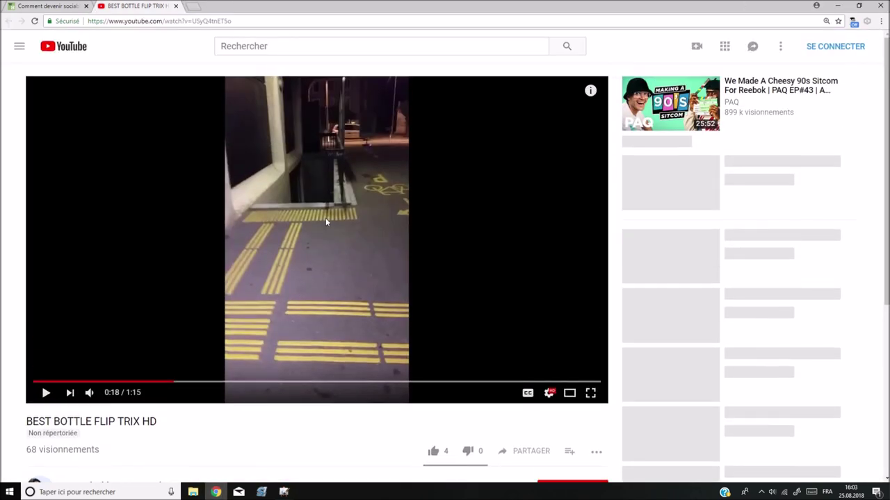
{"action": "left_click", "coordinate": [326, 223]}
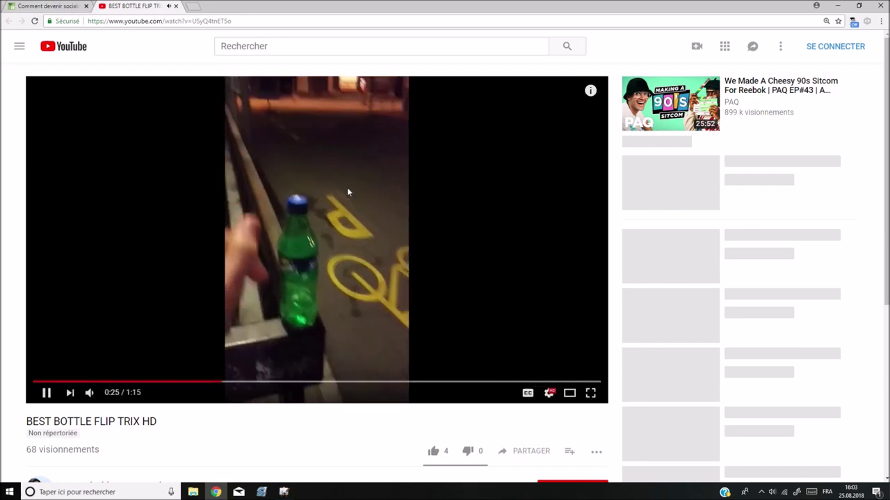
{"action": "left_click", "coordinate": [330, 198]}
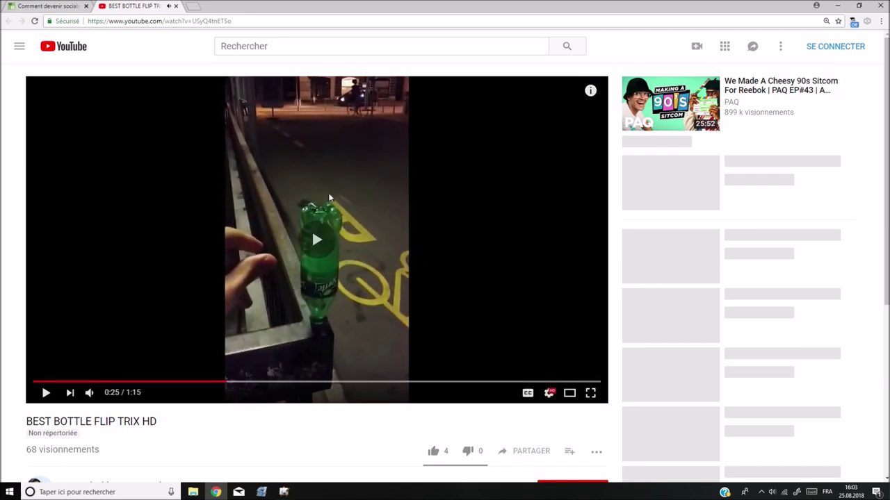
{"action": "left_click", "coordinate": [330, 198]}
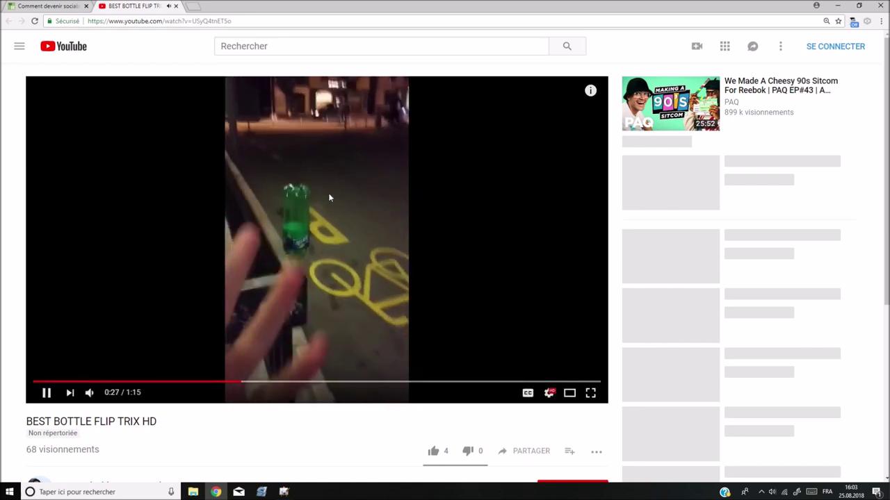
{"action": "left_click", "coordinate": [329, 199]}
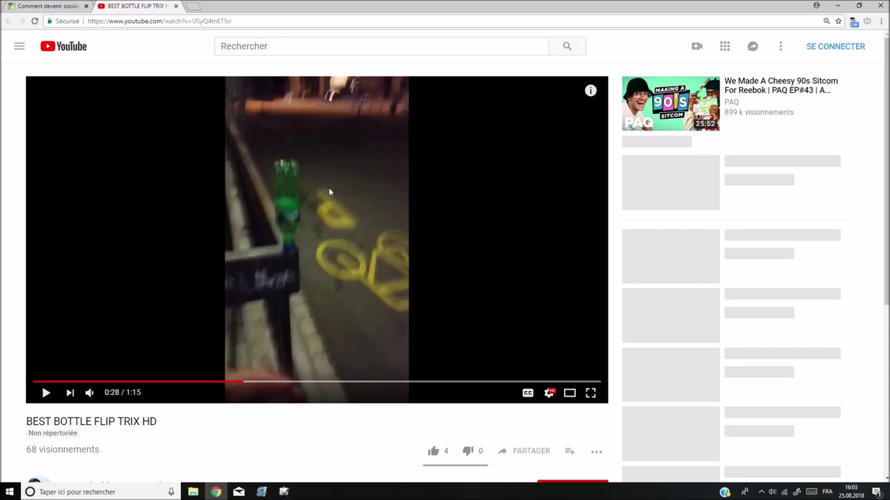
{"action": "scroll", "coordinate": [329, 189], "scroll_direction": "down", "scroll_amount": 2}
{"action": "scroll", "coordinate": [329, 192], "scroll_direction": "down", "scroll_amount": 1}
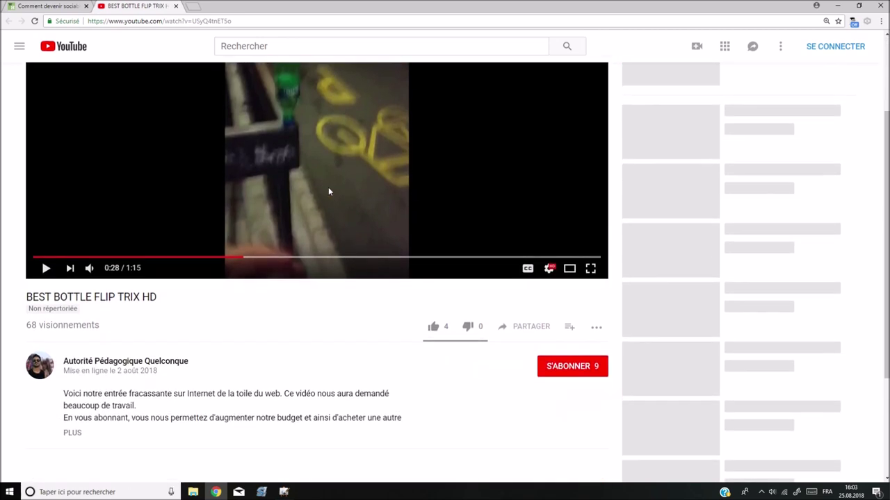
{"action": "left_click", "coordinate": [433, 313]}
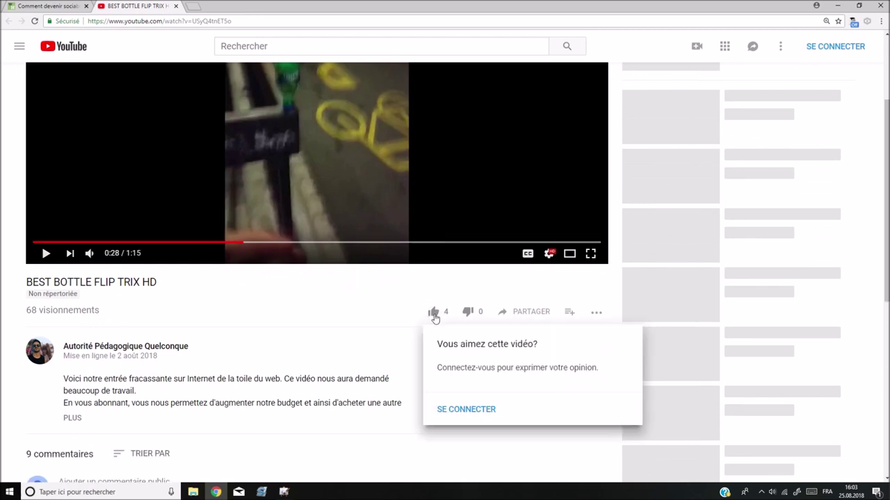
{"action": "double_click", "coordinate": [434, 315]}
{"action": "left_click", "coordinate": [435, 315]}
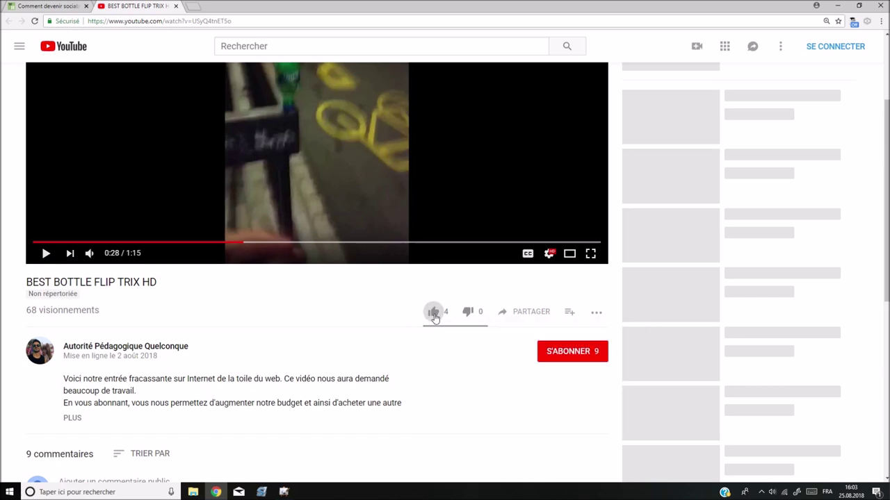
{"action": "left_click", "coordinate": [435, 316]}
{"action": "left_click", "coordinate": [435, 316]}
{"action": "left_click", "coordinate": [435, 315]}
{"action": "double_click", "coordinate": [435, 316]}
{"action": "left_click", "coordinate": [435, 315]}
{"action": "left_click", "coordinate": [434, 315]}
{"action": "left_click", "coordinate": [388, 313]}
{"action": "left_click", "coordinate": [562, 361]}
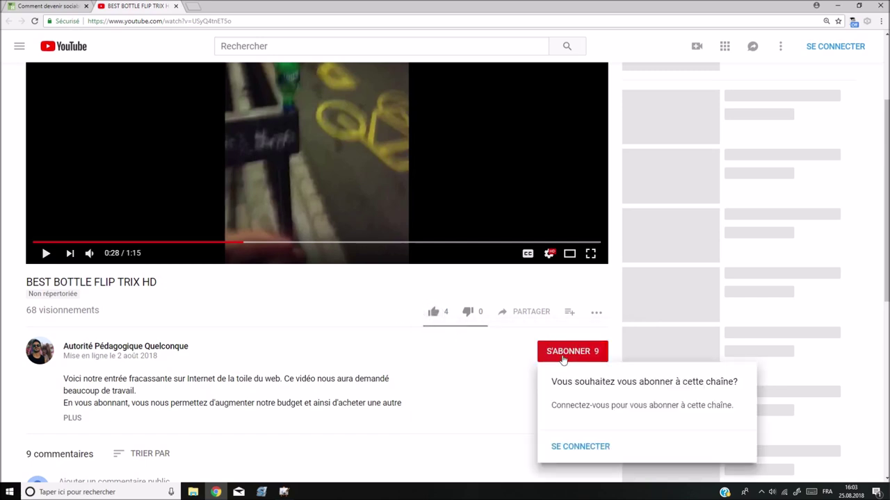
{"action": "left_click", "coordinate": [496, 365]}
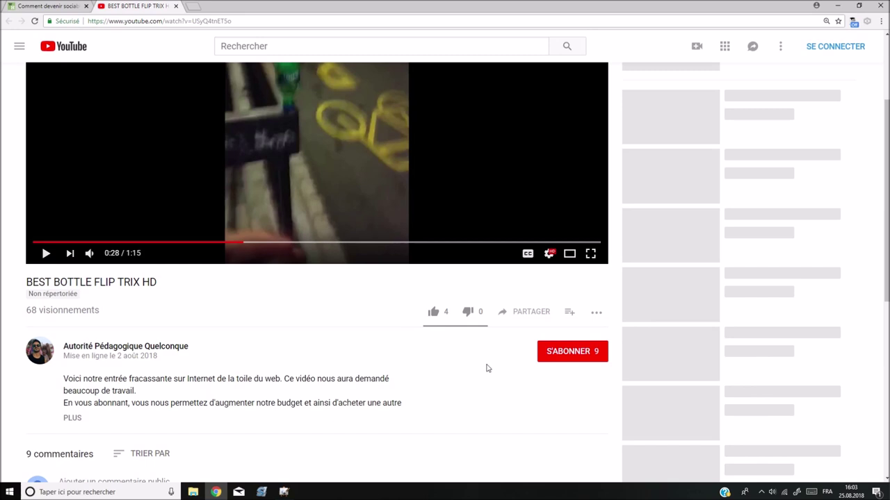
- In a new tab, search 'google' and open the google.com homepage
{"action": "left_click", "coordinate": [193, 9]}
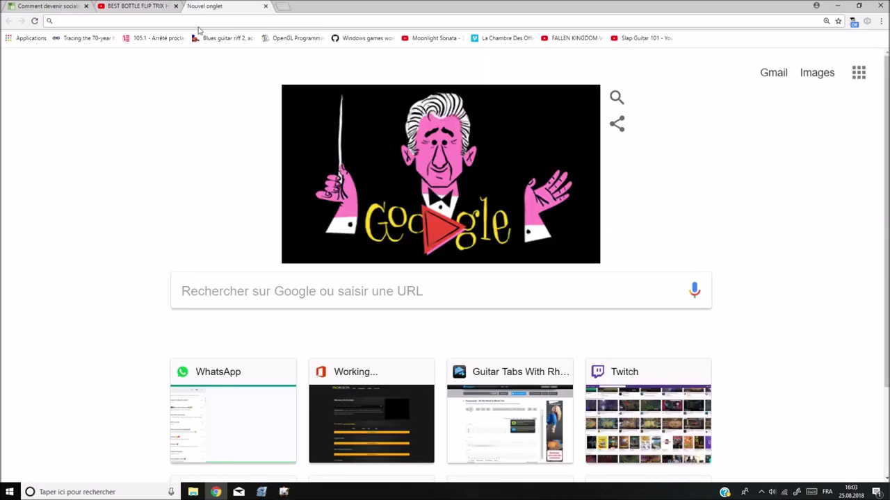
{"action": "left_click", "coordinate": [264, 290]}
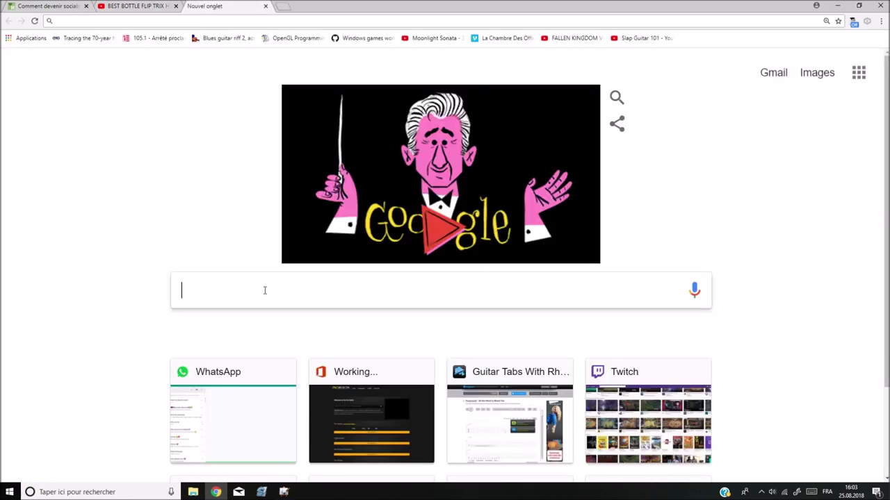
{"action": "type", "text": "google"}
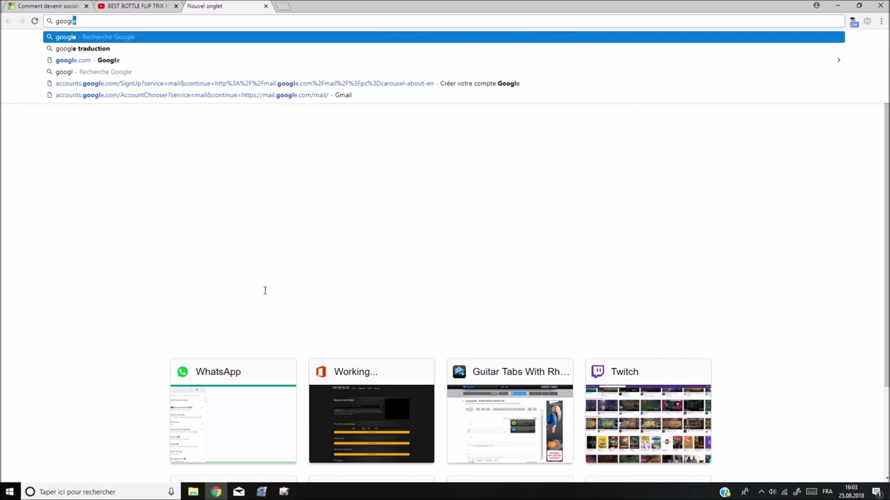
{"action": "key", "text": "Return"}
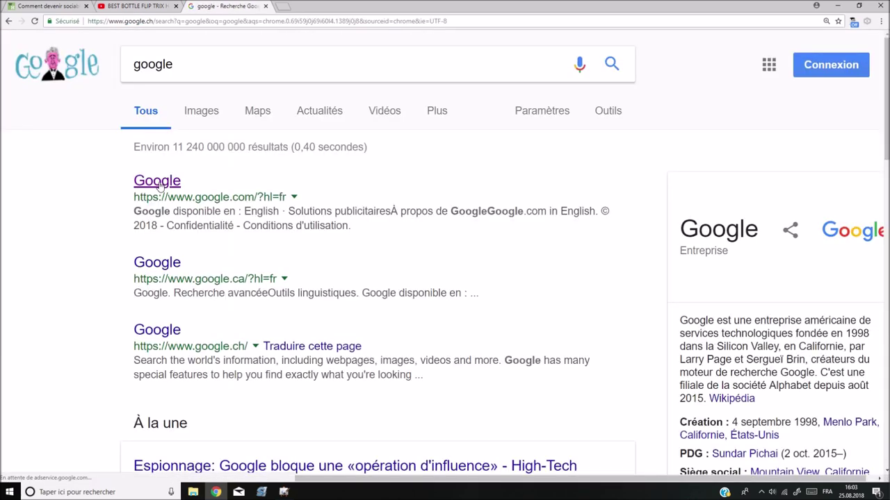
{"action": "left_click", "coordinate": [159, 182]}
- Search 'gmail', open Gmail's information page and start CRÉER UN COMPTE
{"action": "type", "text": "gmail"}
{"action": "key", "text": "Return"}
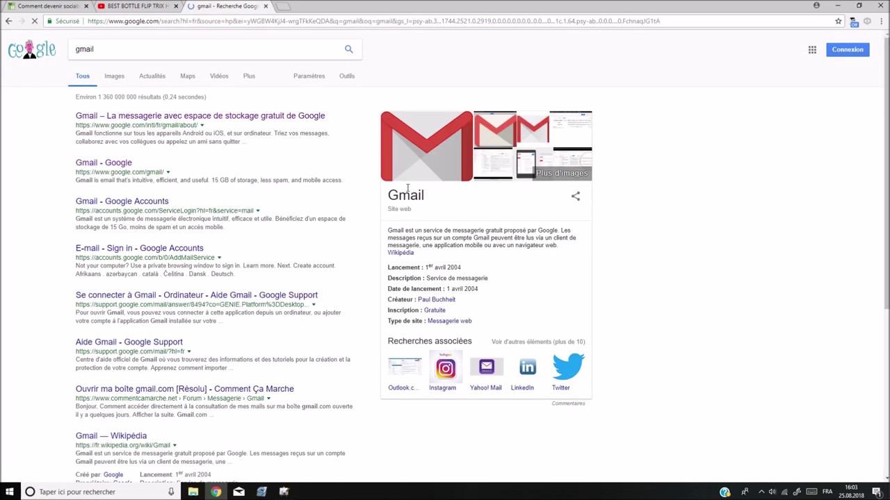
{"action": "left_click", "coordinate": [128, 118]}
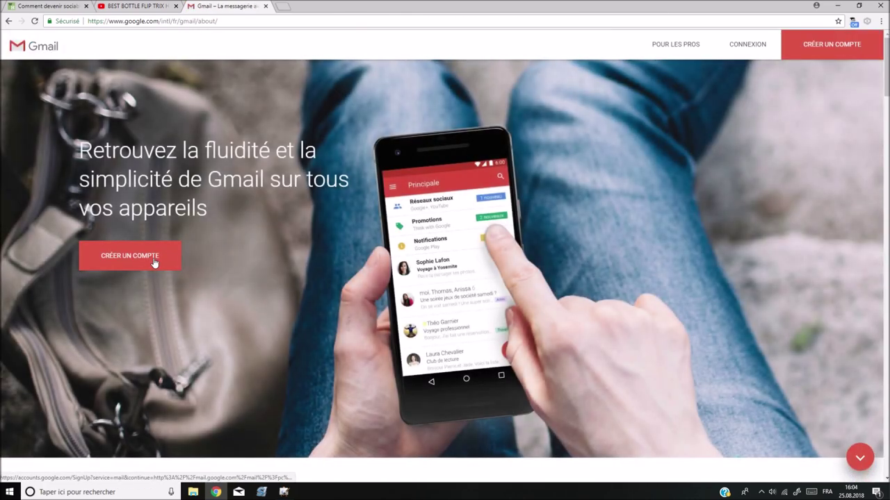
{"action": "left_click", "coordinate": [155, 262]}
- Enter first name 'Prénom', last name 'Nom' and a long made-up username
{"action": "left_click", "coordinate": [319, 226]}
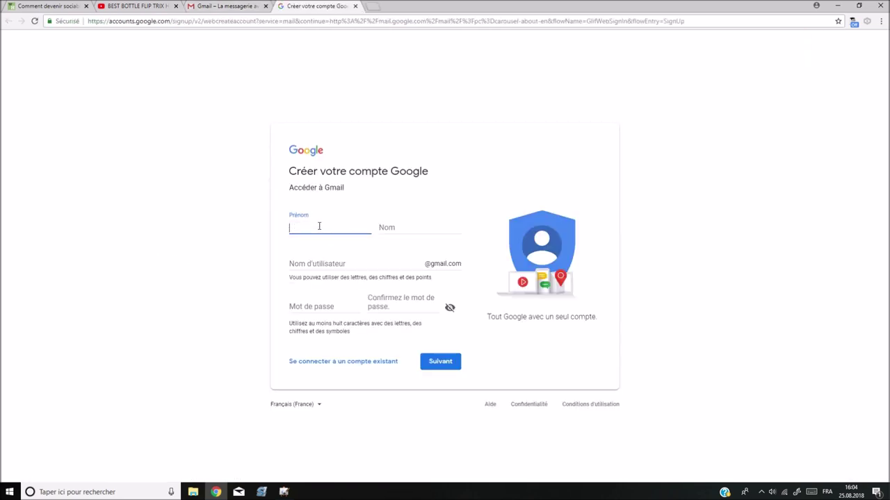
{"action": "type", "text": "p"}
{"action": "key", "text": "BackSpace"}
{"action": "type", "text": "Prénm"}
{"action": "key", "text": "BackSpace"}
{"action": "type", "text": "om"}
{"action": "key", "text": "Tab"}
{"action": "type", "text": "Nom"}
{"action": "key", "text": "Tab"}
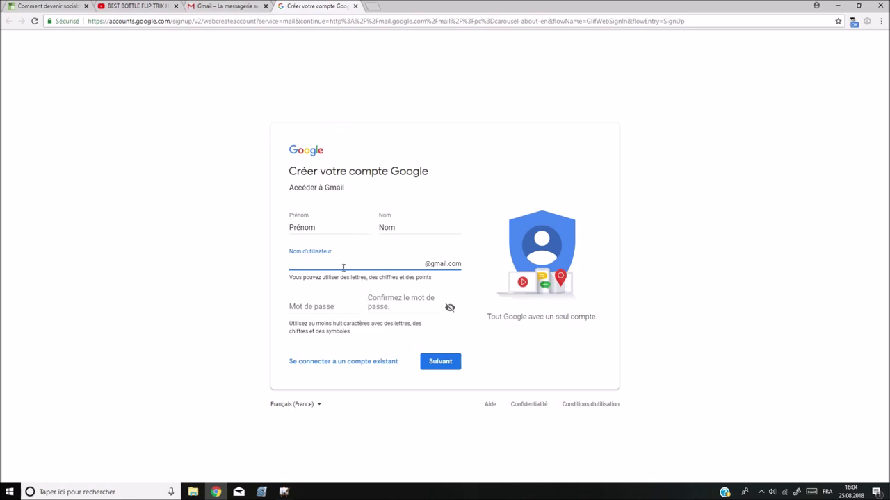
{"action": "type", "text": "qweifhjskdnfnsdk.klaklak"}
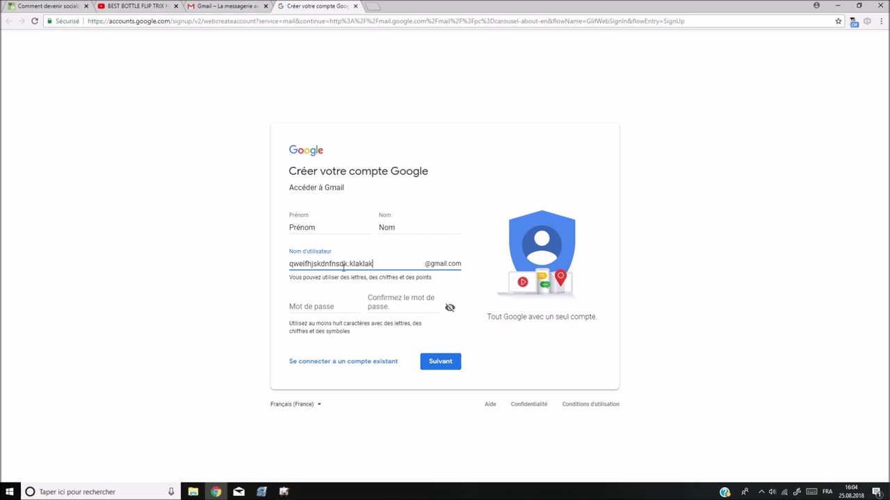
{"action": "type", "text": "laklaklaklaklaklaklakla"}
- Enter a short password and its confirmation, then submit the sign-up form
{"action": "left_click", "coordinate": [331, 304]}
{"action": "type", "text": "aaa"}
{"action": "key", "text": "Tab"}
{"action": "type", "text": "aaaaa"}
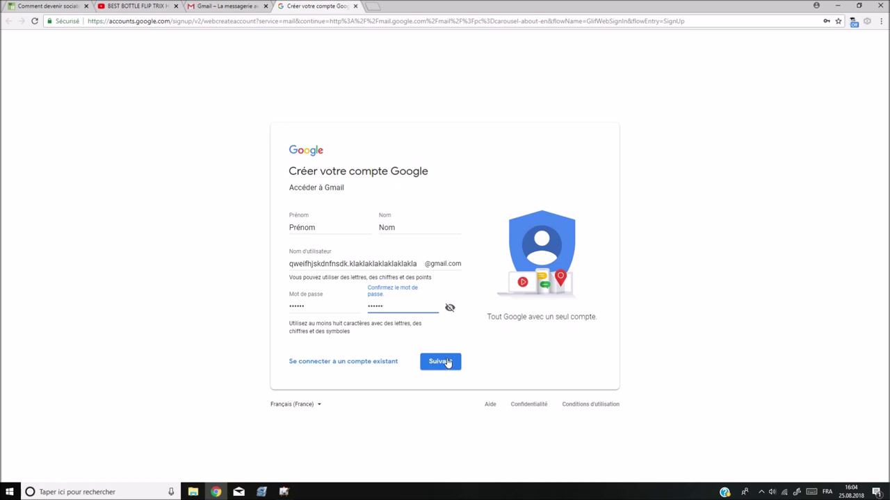
{"action": "left_click", "coordinate": [446, 365]}
- Retype the password and its confirmation, then resubmit the form
{"action": "left_click_drag", "start_coordinate": [322, 308], "coordinate": [238, 301]}
{"action": "type", "text": "a"}
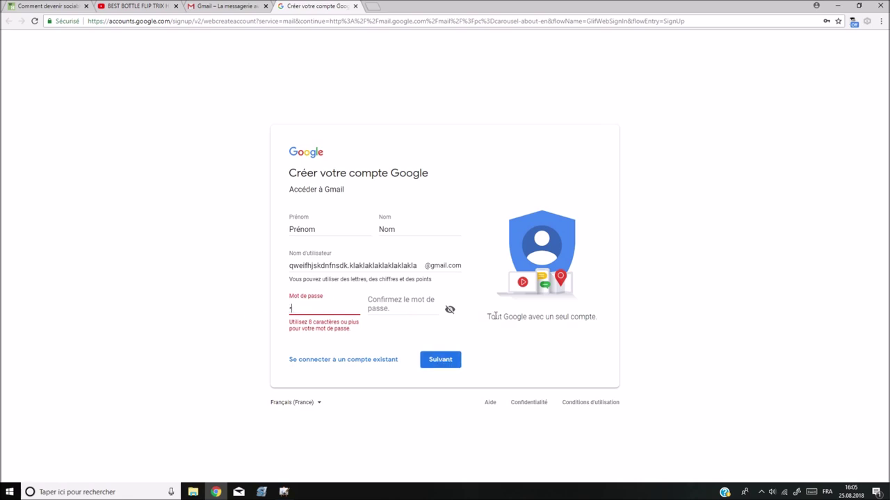
{"action": "type", "text": "a"}
{"action": "left_click", "coordinate": [408, 310]}
{"action": "type", "text": "aaaaa"}
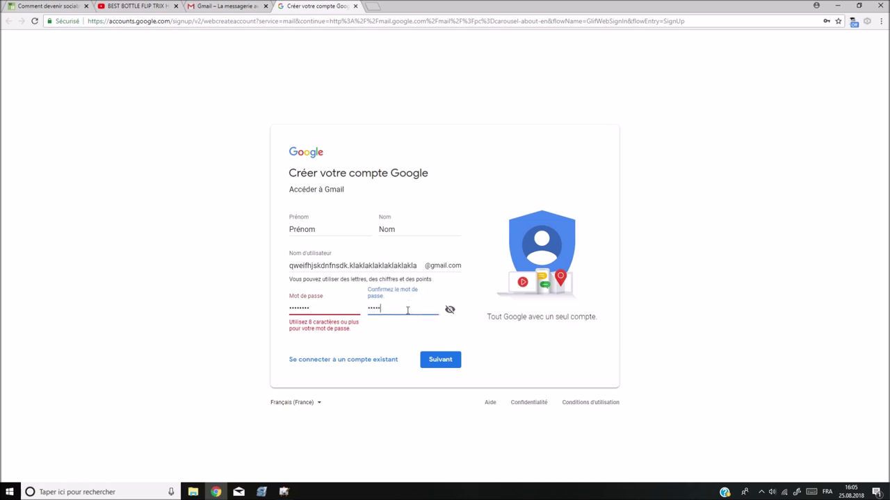
{"action": "left_click", "coordinate": [441, 362]}
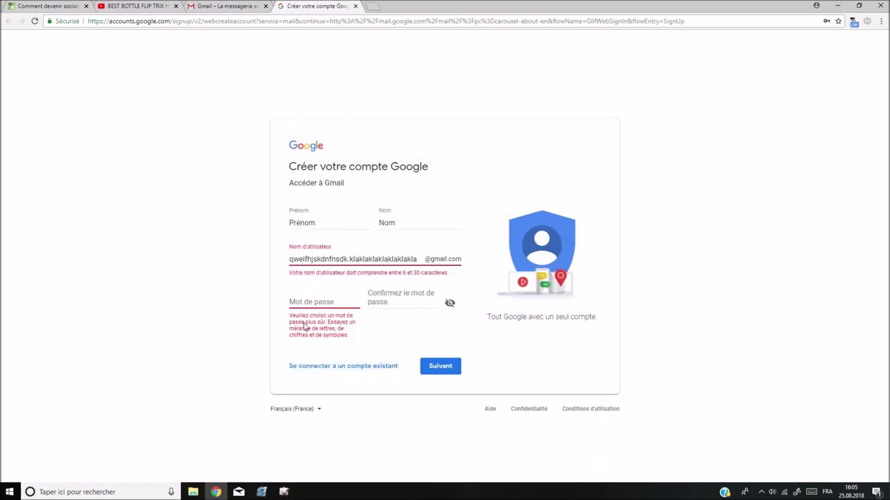
- Enter a new password and confirmation and submit the form a third time
{"action": "left_click", "coordinate": [333, 300]}
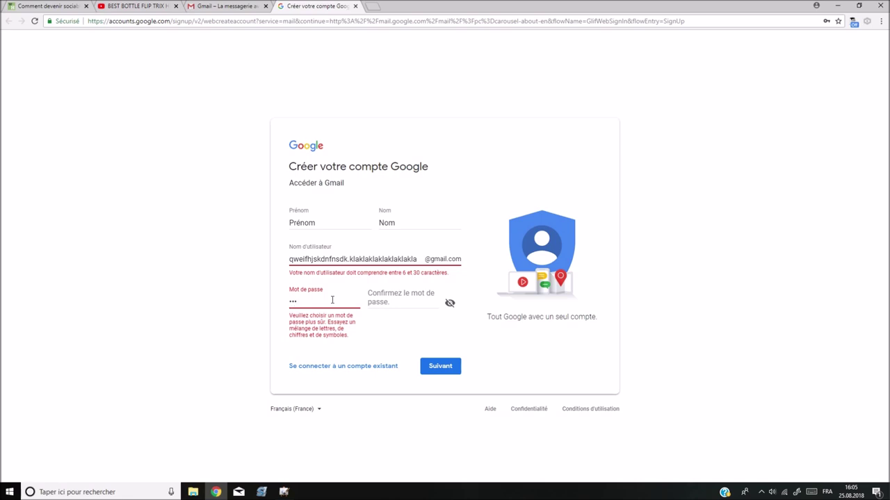
{"action": "type", "text": "a"}
{"action": "key", "text": "Tab"}
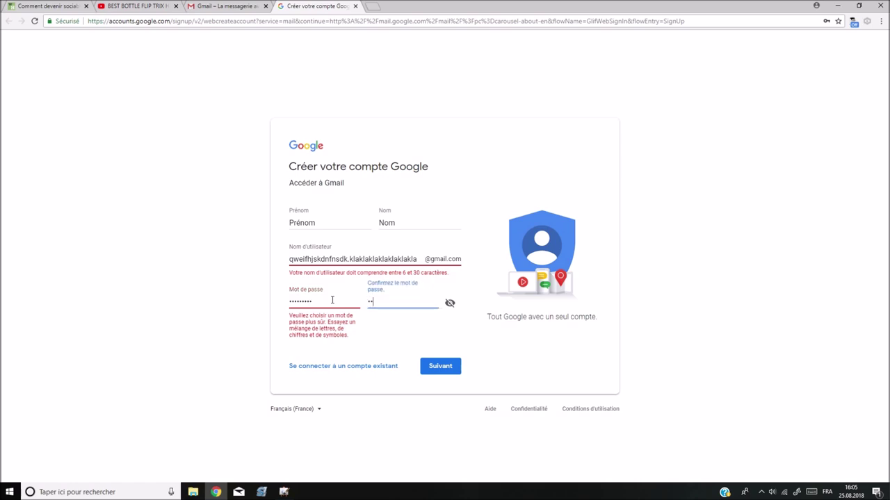
{"action": "type", "text": "aaaa"}
{"action": "left_click", "coordinate": [455, 371]}
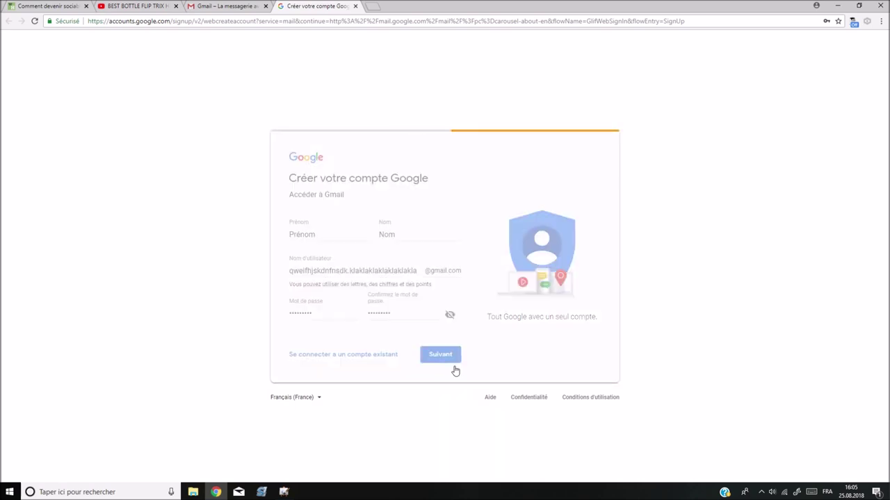
- Replace the password with a longer one and type its confirmation
{"action": "left_click", "coordinate": [334, 303]}
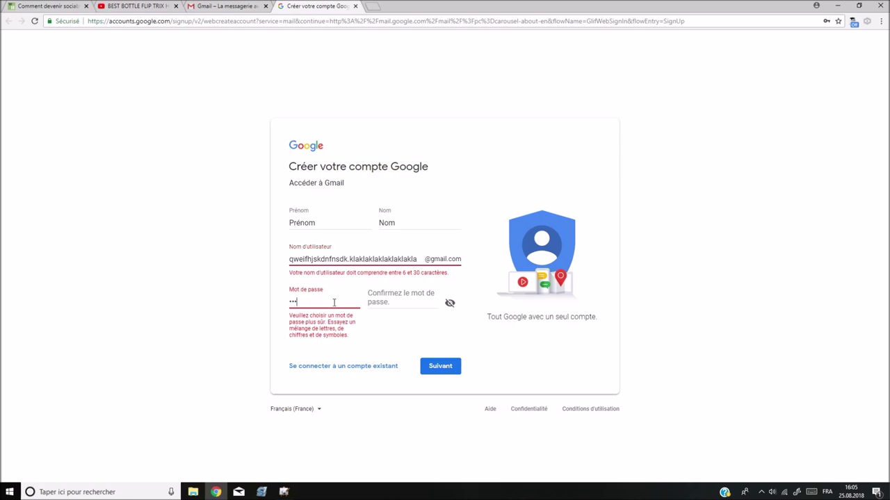
{"action": "key", "text": "Tab"}
{"action": "key", "text": "shift+Tab"}
{"action": "type", "text": "••••••••••••"}
{"action": "key", "text": "Tab"}
{"action": "type", "text": "••••"}
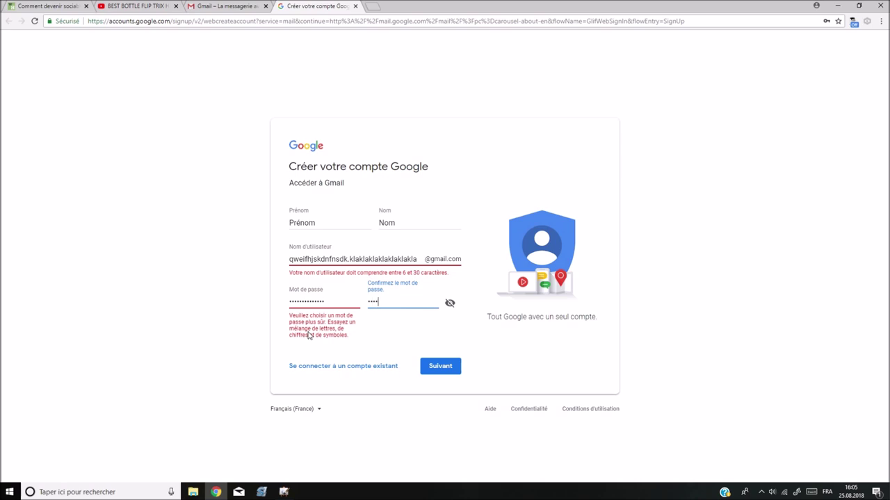
{"action": "type", "text": "•••"}
- Submit the form, then trim part of the overlong username and resubmit
{"action": "left_click", "coordinate": [441, 366]}
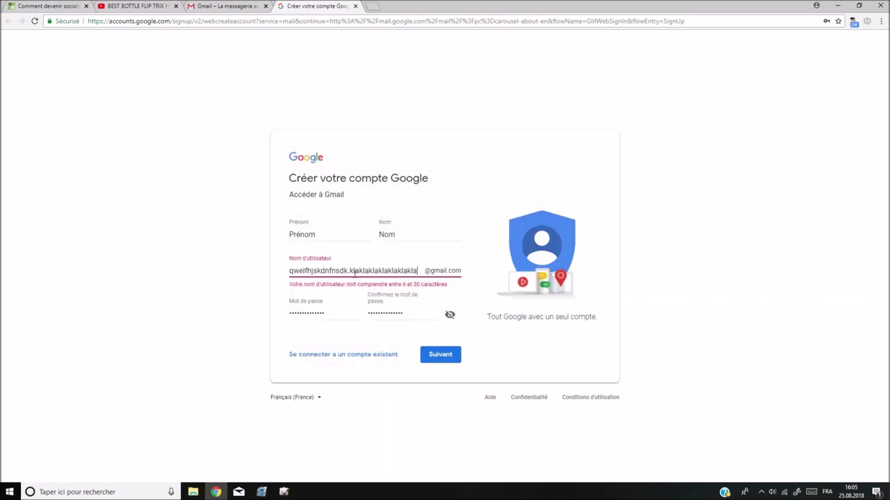
{"action": "left_click_drag", "start_coordinate": [348, 271], "coordinate": [331, 271]}
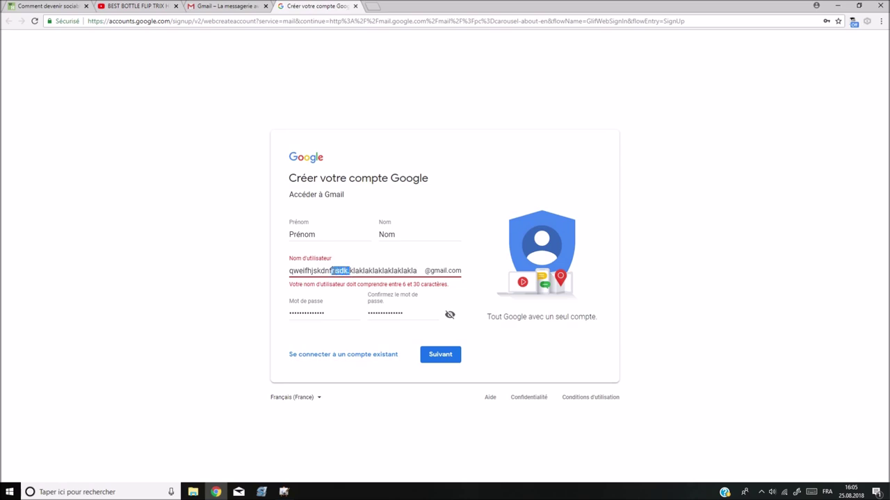
{"action": "key", "text": "BackSpace"}
{"action": "left_click", "coordinate": [439, 357]}
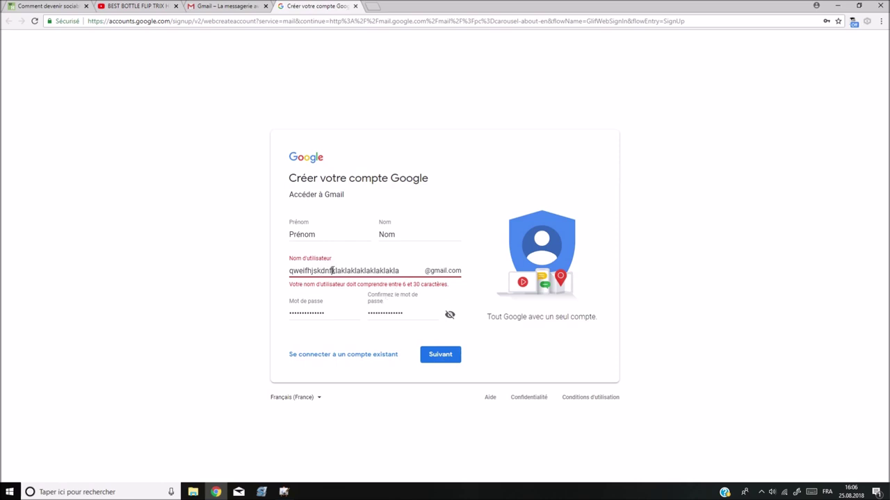
- Delete the username's leading letters and add a short suffix to make it available
{"action": "left_click_drag", "start_coordinate": [332, 270], "coordinate": [272, 280]}
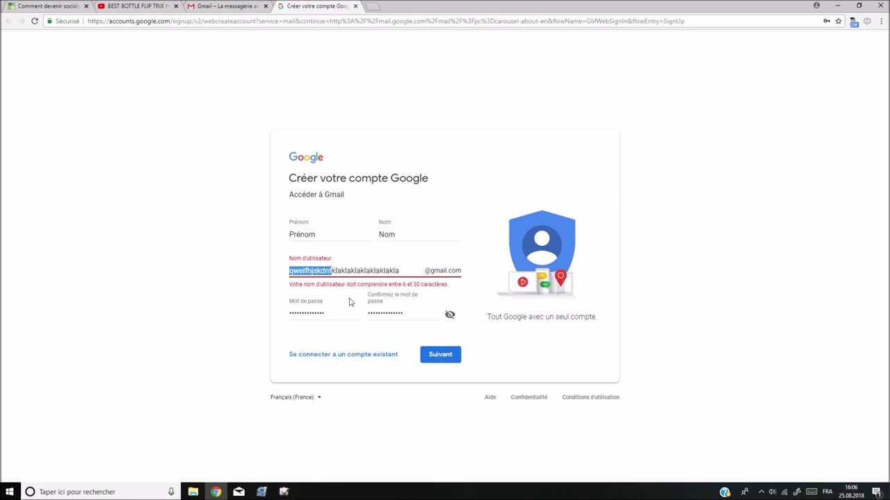
{"action": "left_click", "coordinate": [438, 355]}
{"action": "key", "text": "BackSpace"}
{"action": "left_click", "coordinate": [446, 355]}
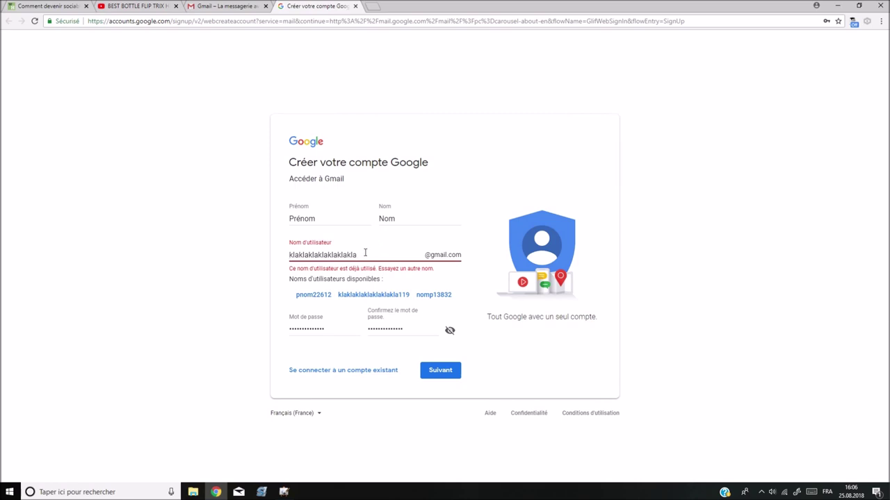
{"action": "type", "text": "du13"}
{"action": "key", "text": "Return"}
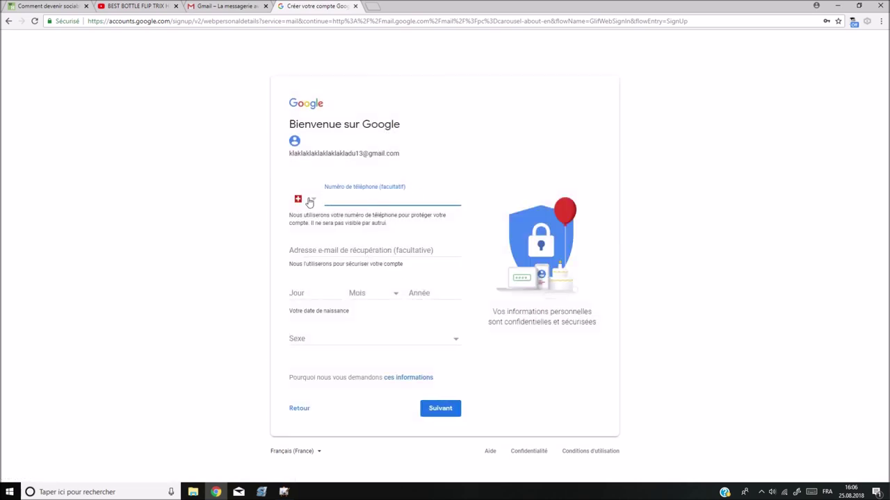
- Skip the phone number and enter birth date 1 Juillet 2003
{"action": "left_click", "coordinate": [410, 155]}
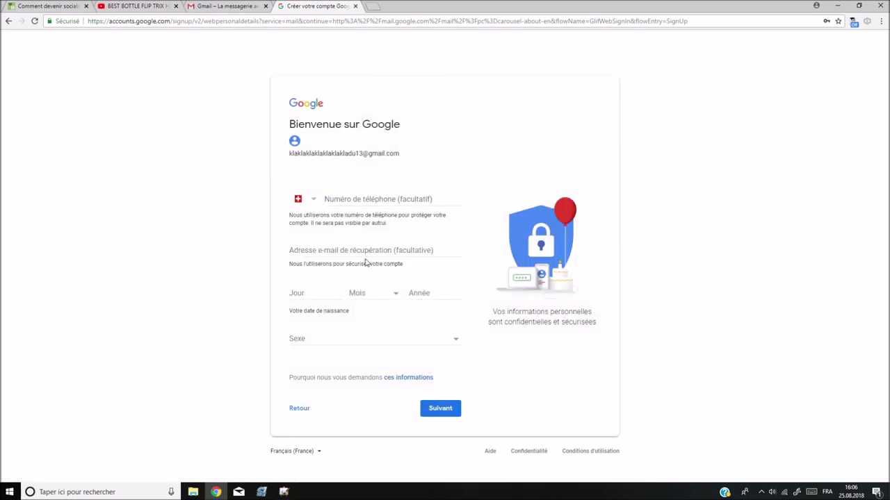
{"action": "left_click", "coordinate": [318, 291]}
{"action": "key", "text": "Tab"}
{"action": "left_click", "coordinate": [394, 290]}
{"action": "left_click", "coordinate": [366, 356]}
{"action": "left_click", "coordinate": [417, 295]}
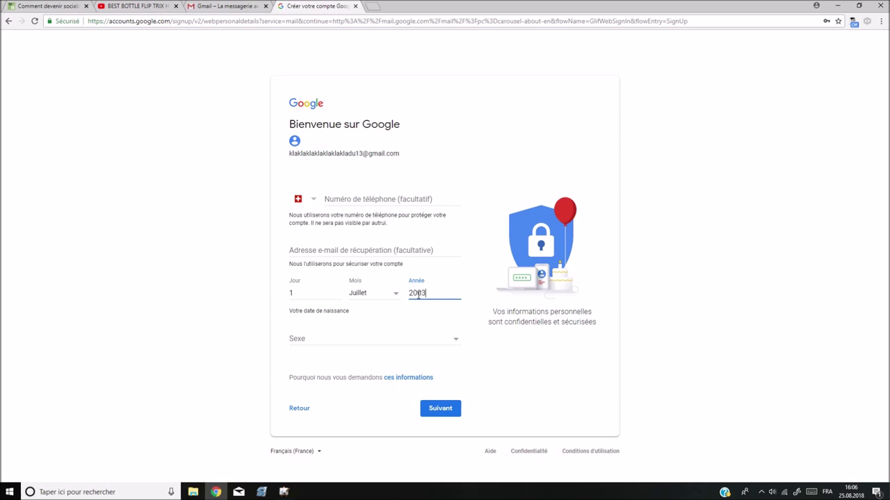
- Choose the Personnaliser gender option and describe it as Roux
{"action": "left_click", "coordinate": [358, 339]}
{"action": "left_click", "coordinate": [341, 368]}
{"action": "left_click", "coordinate": [343, 344]}
{"action": "left_click", "coordinate": [336, 376]}
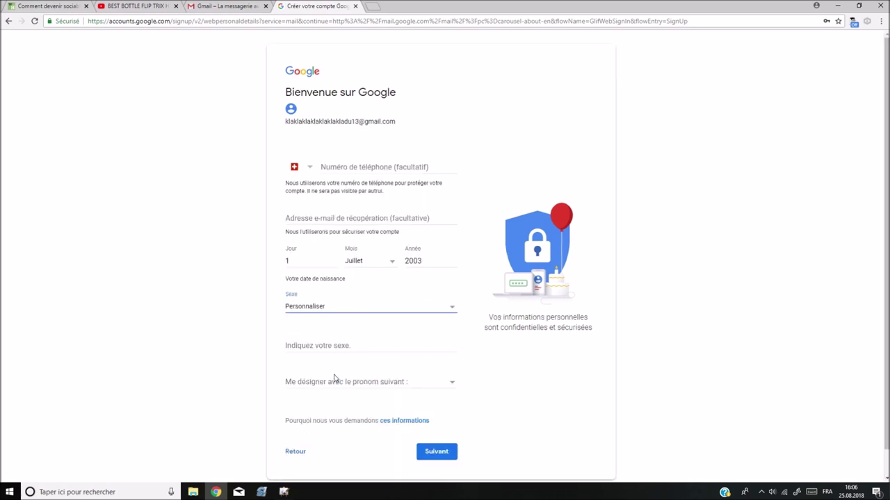
{"action": "scroll", "coordinate": [333, 344], "scroll_direction": "down", "scroll_amount": 1}
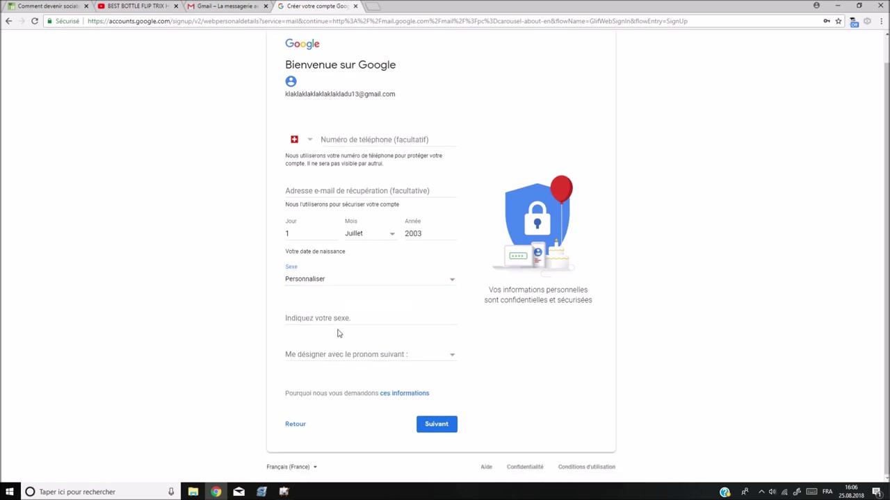
{"action": "left_click", "coordinate": [338, 317]}
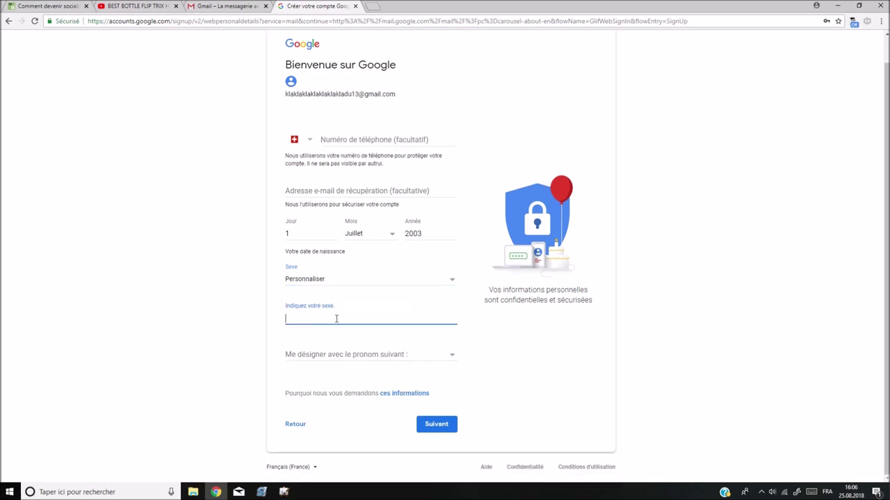
- Pick Homme as the pronoun and submit the personal details
{"action": "left_click", "coordinate": [351, 351]}
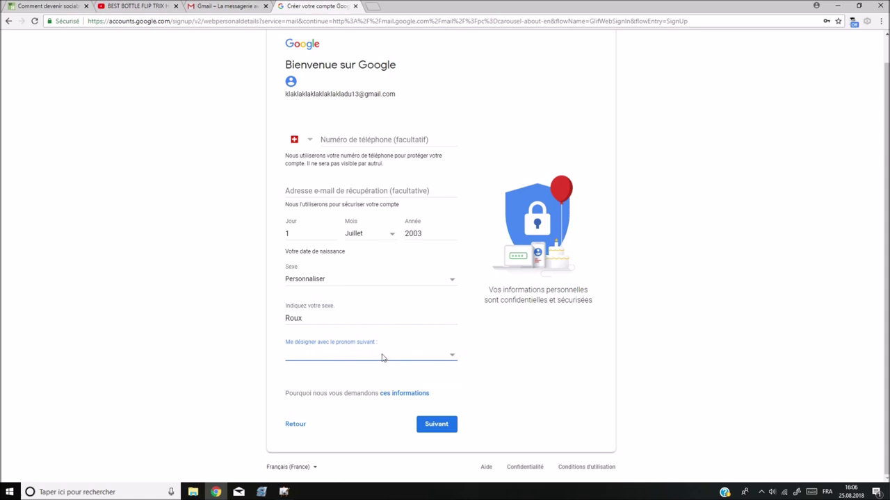
{"action": "left_click", "coordinate": [383, 356]}
{"action": "key", "text": "Up"}
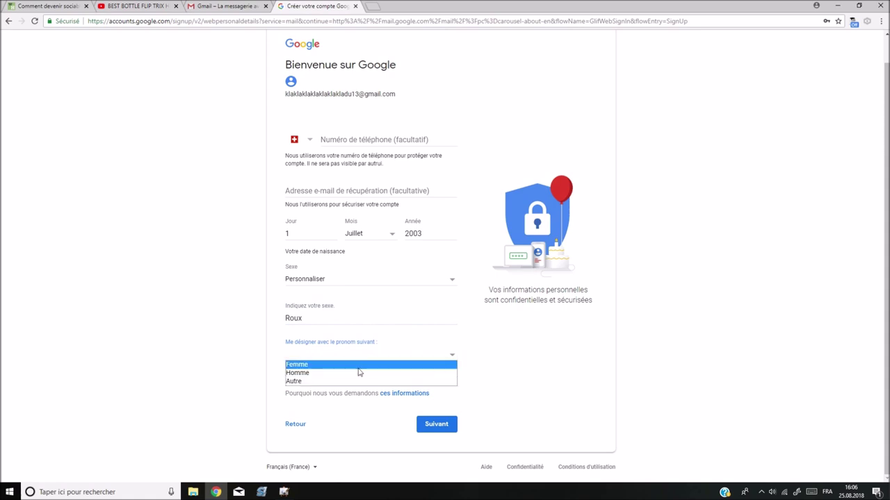
{"action": "left_click", "coordinate": [358, 373]}
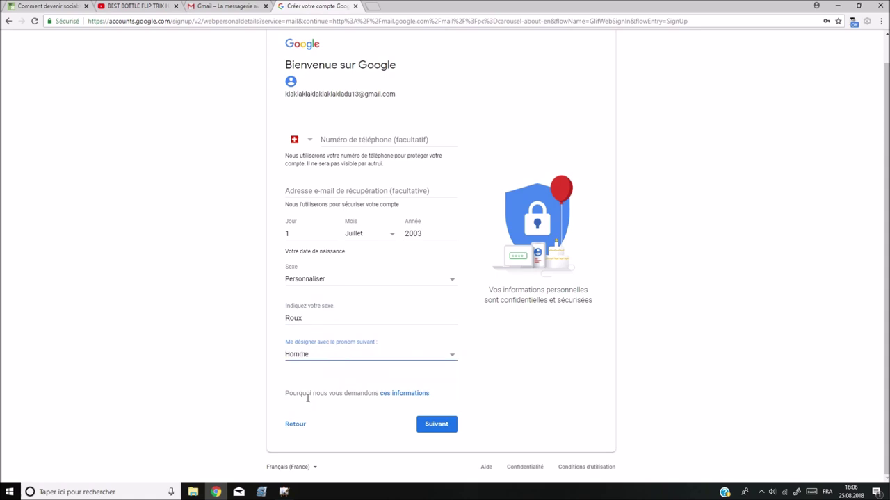
{"action": "left_click", "coordinate": [436, 425]}
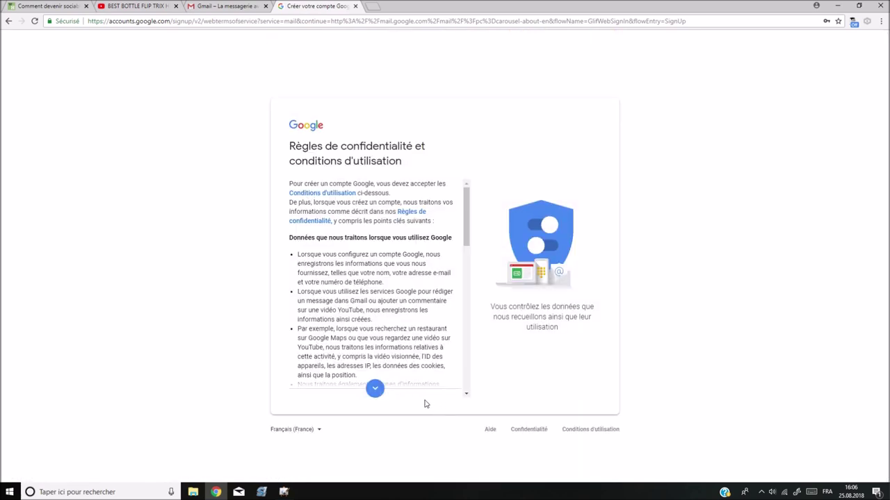
- Tick both J'accepte boxes, click Créer un compte and confirm the default personalisation
{"action": "left_click_drag", "start_coordinate": [316, 238], "coordinate": [424, 255]}
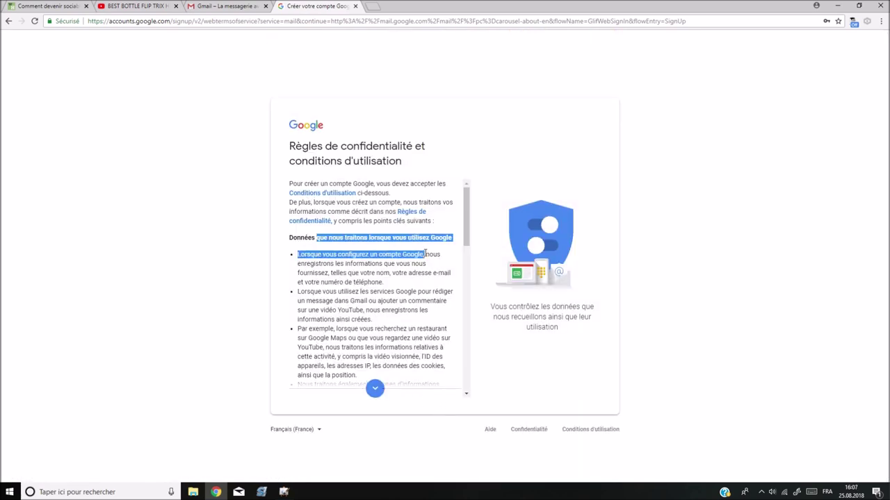
{"action": "scroll", "coordinate": [359, 314], "scroll_direction": "down", "scroll_amount": 10}
{"action": "scroll", "coordinate": [366, 278], "scroll_direction": "up", "scroll_amount": 8}
{"action": "scroll", "coordinate": [366, 278], "scroll_direction": "down", "scroll_amount": 10}
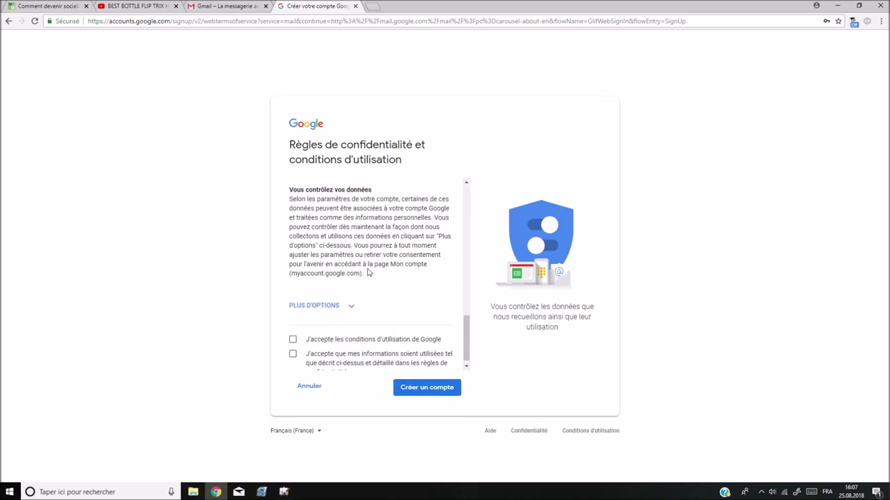
{"action": "left_click", "coordinate": [327, 336]}
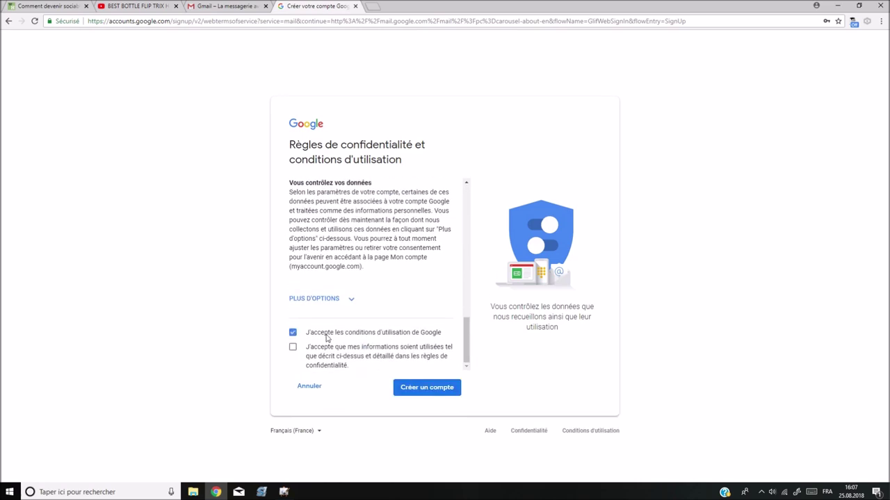
{"action": "left_click", "coordinate": [293, 350]}
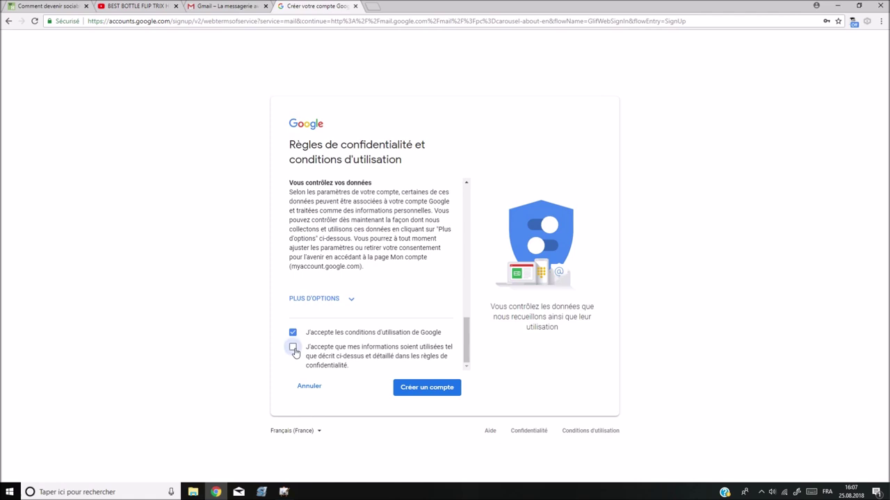
{"action": "left_click", "coordinate": [437, 391]}
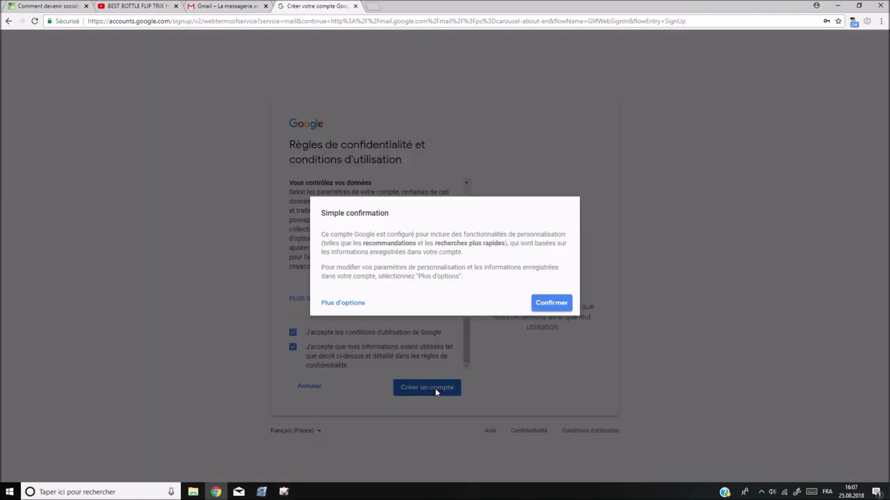
{"action": "left_click", "coordinate": [551, 303]}
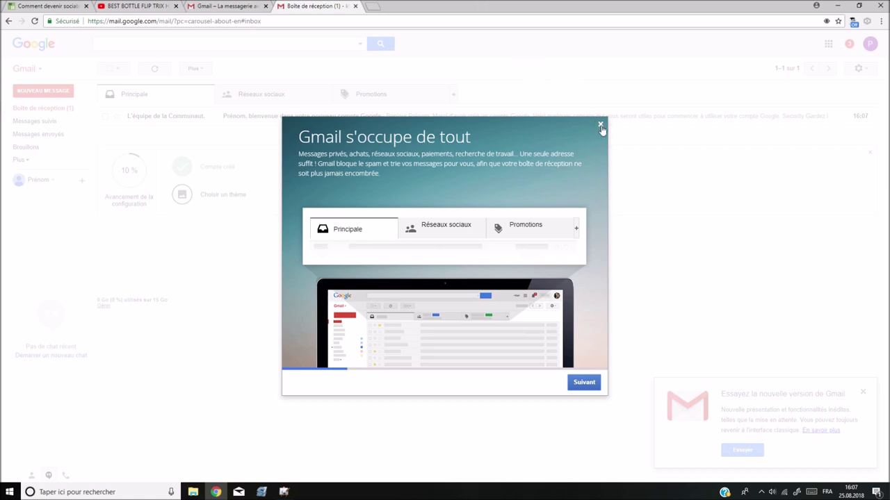
- Advance through the four Gmail welcome slides and finish with Accéder à Gmail
{"action": "left_click", "coordinate": [589, 386]}
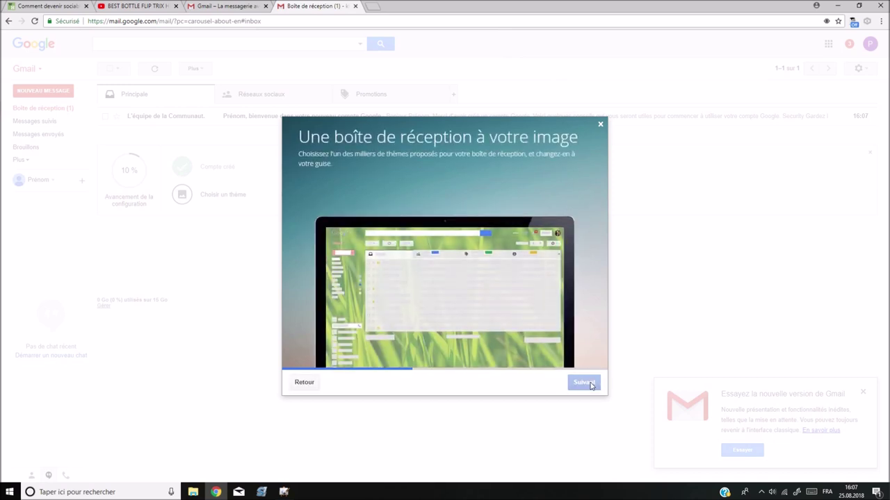
{"action": "left_click", "coordinate": [591, 386]}
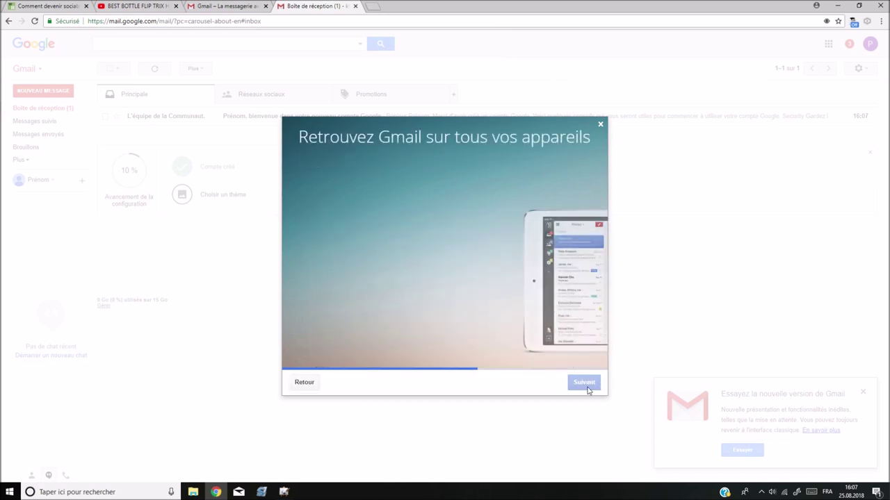
{"action": "left_click", "coordinate": [588, 387]}
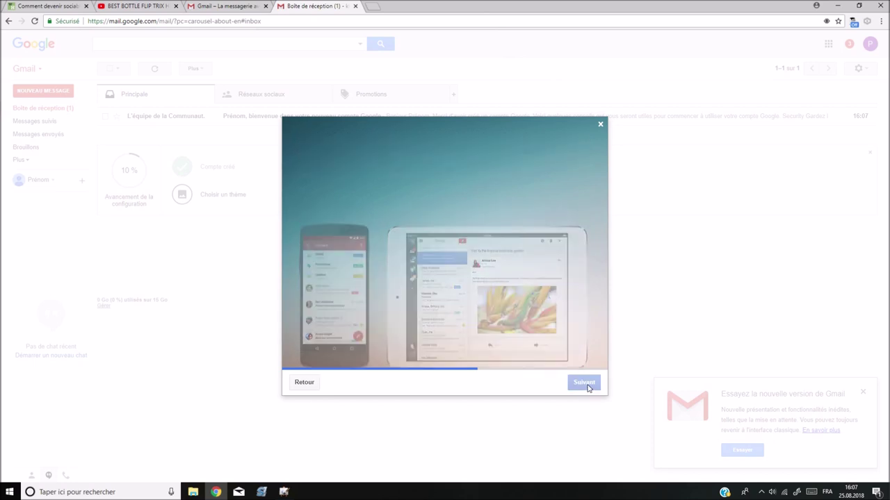
{"action": "left_click", "coordinate": [587, 387]}
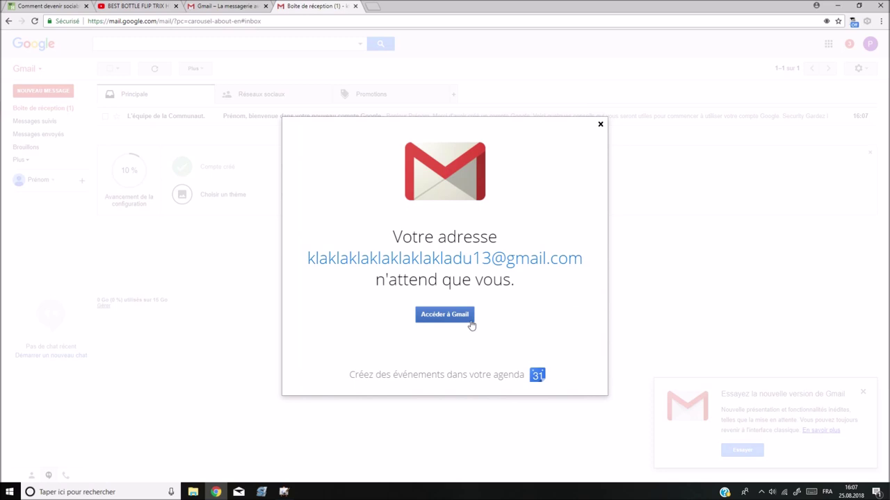
{"action": "left_click", "coordinate": [453, 316]}
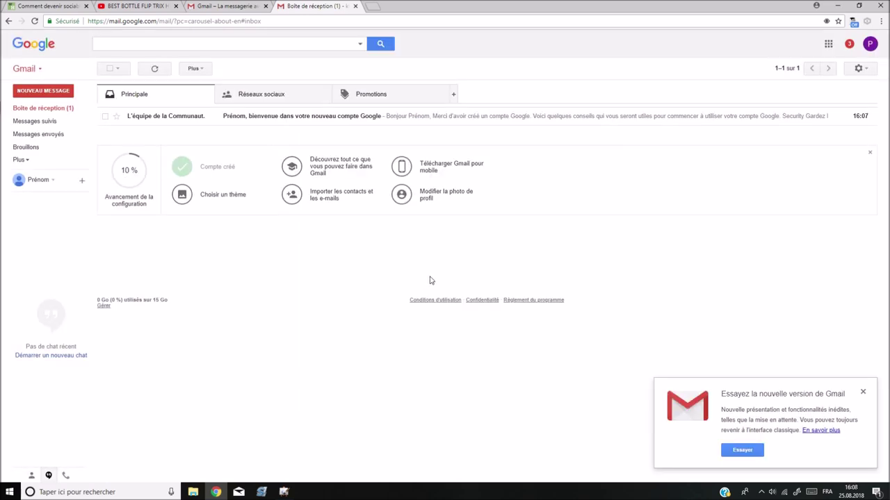
- Close the Gmail inbox and Gmail promo tabs, then reload the bottle flip YouTube video
{"action": "left_click", "coordinate": [355, 7]}
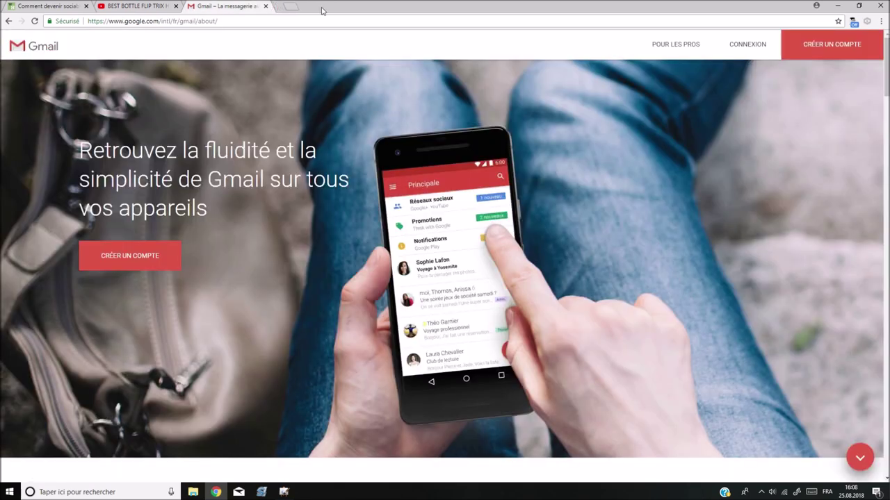
{"action": "left_click", "coordinate": [265, 6]}
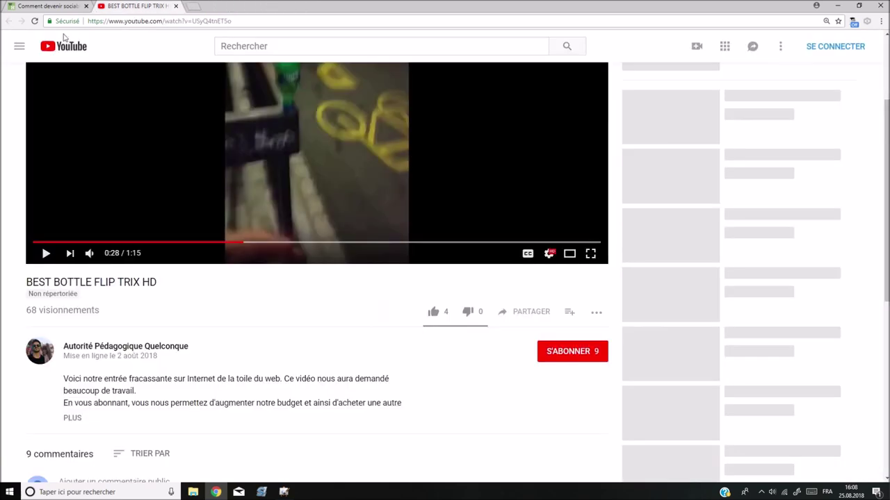
{"action": "left_click", "coordinate": [34, 21]}
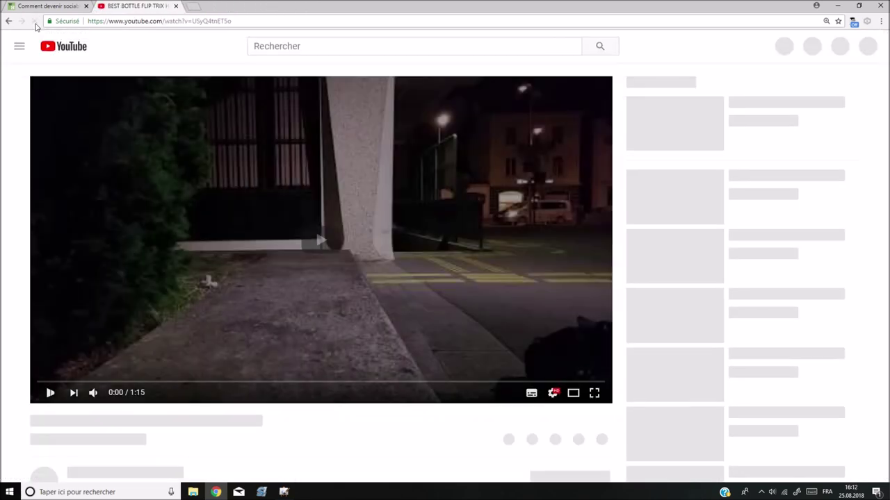